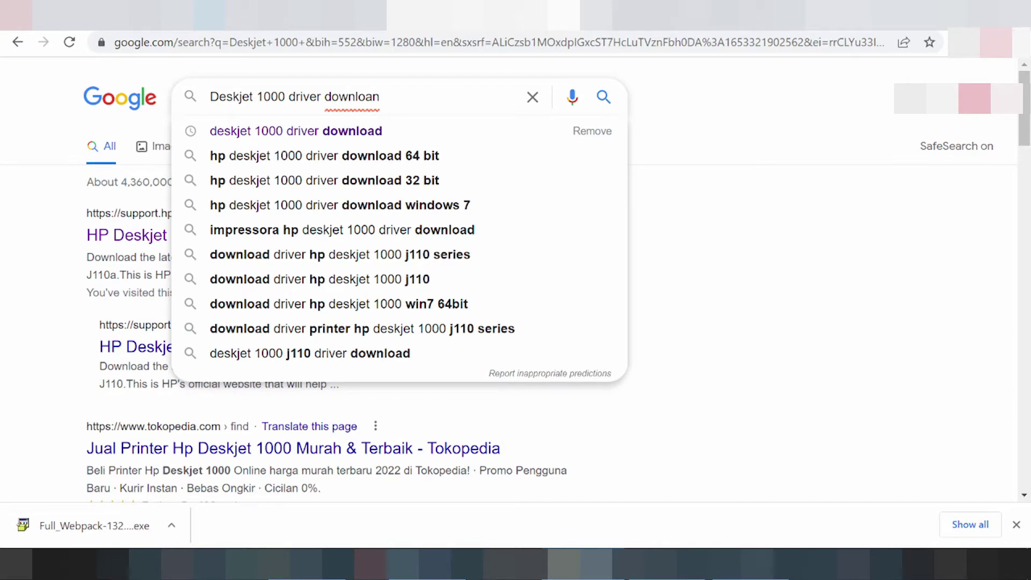
- Correct the query to 'Deskjet 1000 driver download', run it, and scan the results for HP's page
key("BackSpace")
type("d")
key("Return")
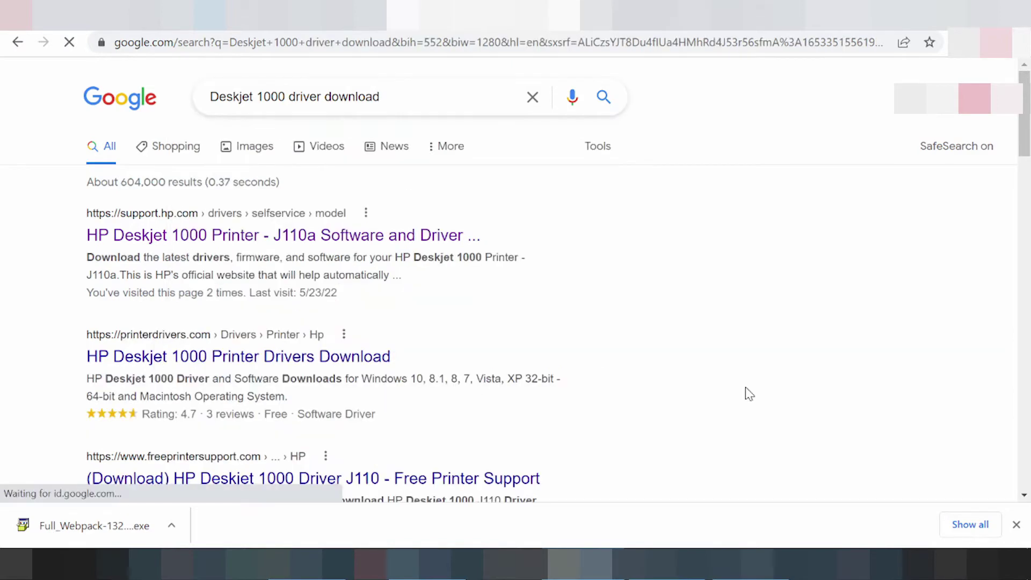
scroll(696, 283, "down", 1)
scroll(693, 274, "down", 1)
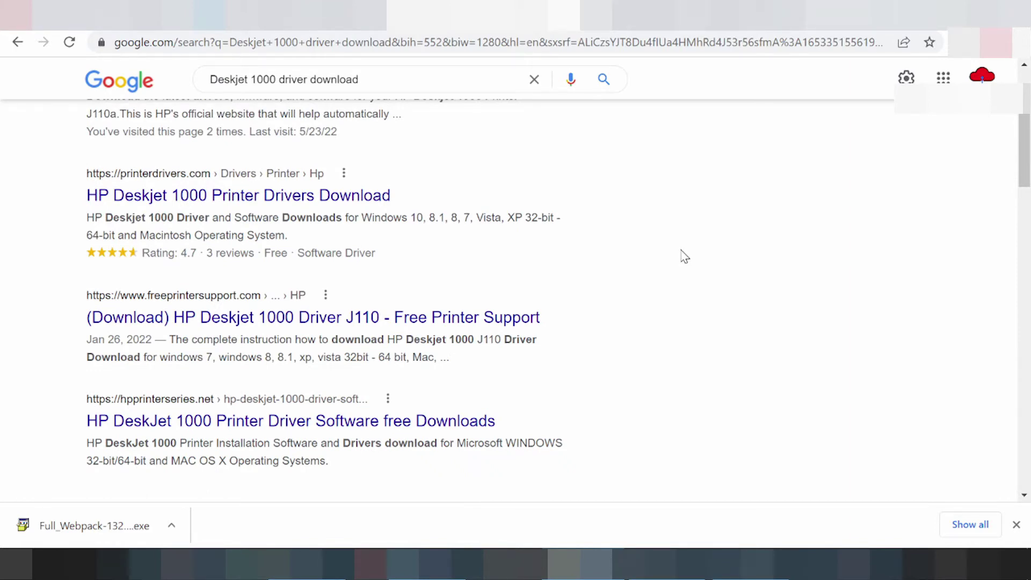
scroll(698, 285, "down", 2)
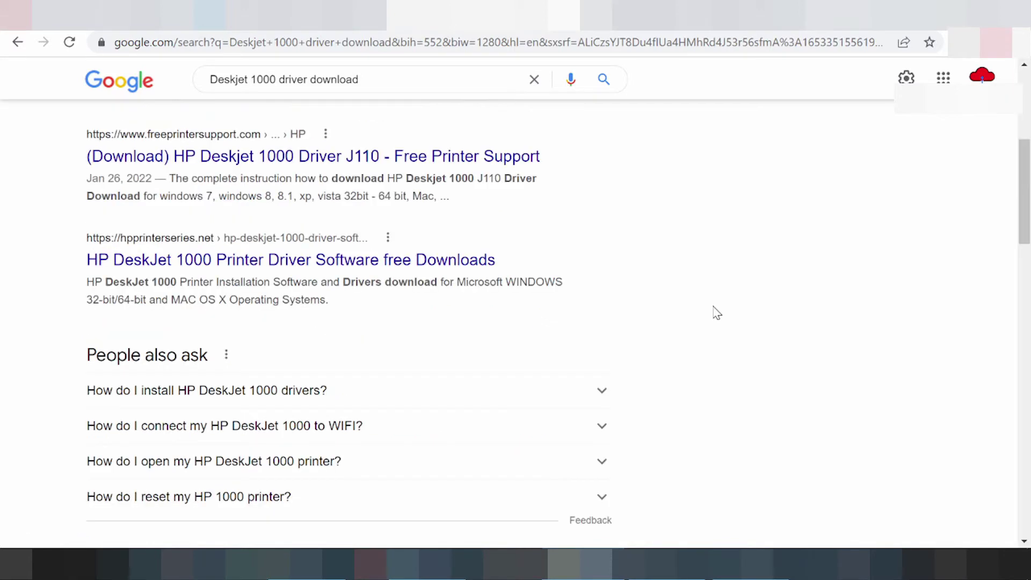
scroll(717, 313, "down", 5)
scroll(717, 307, "down", 3)
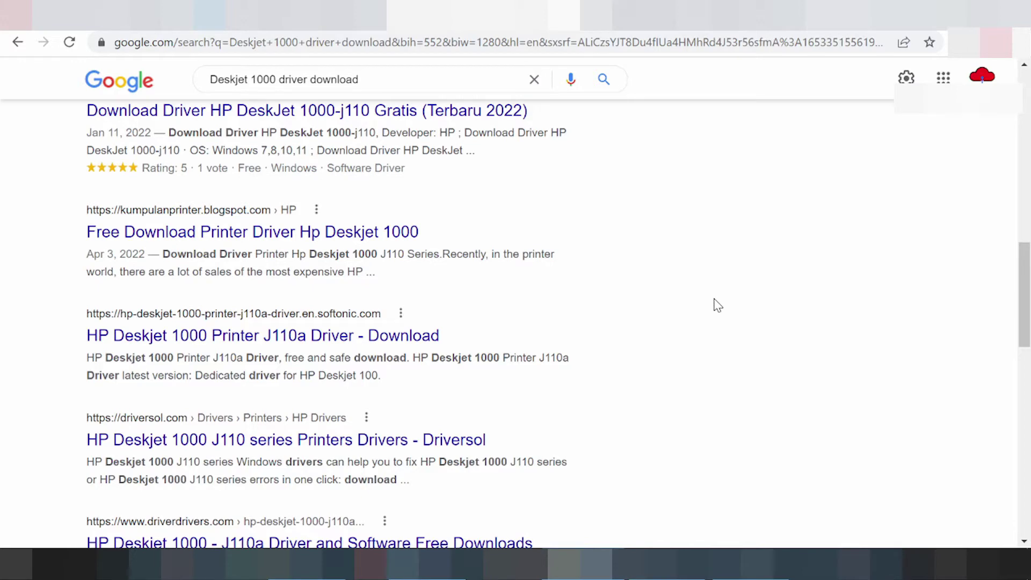
scroll(718, 305, "up", 15)
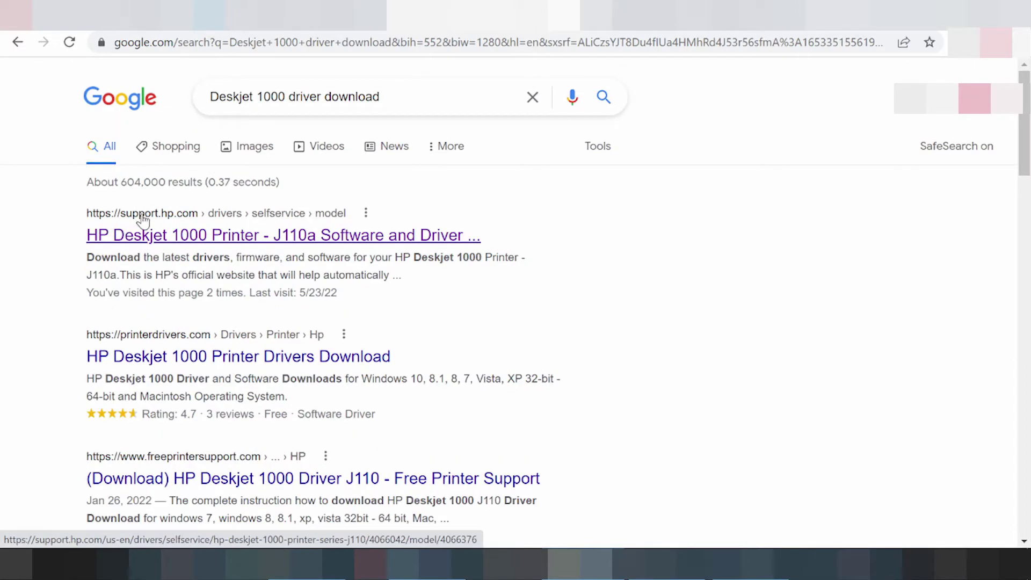
- Open the HP Deskjet 1000 J110a page, set the OS to Linux/Linux, and expand Driver-Product Installation Software
left_click(156, 239)
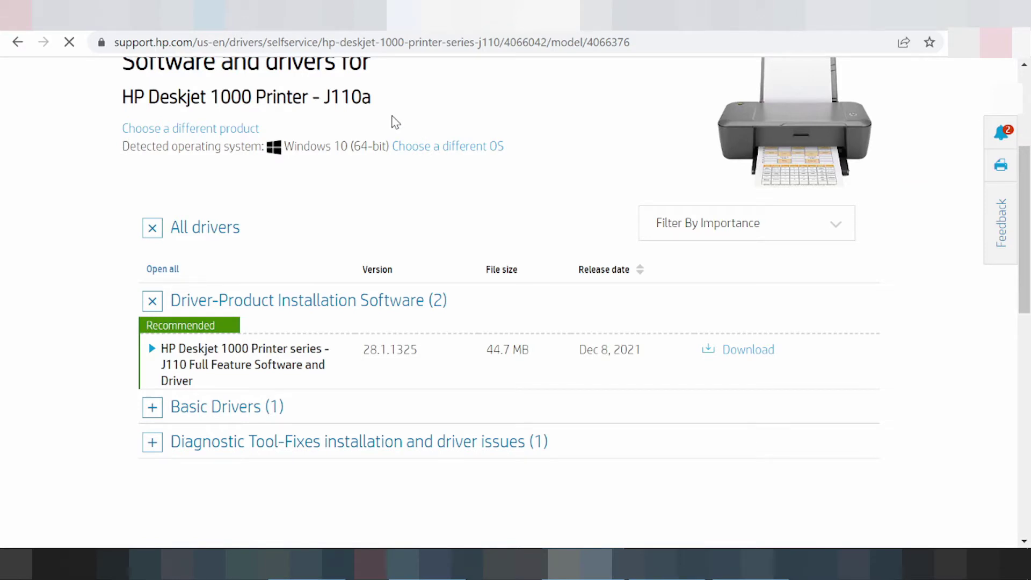
left_click(426, 155)
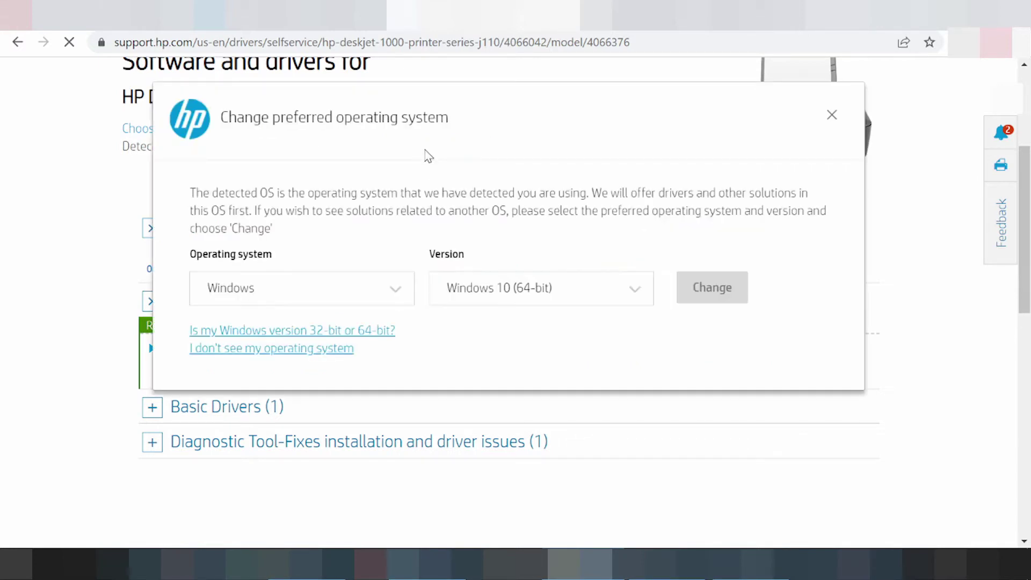
left_click(278, 289)
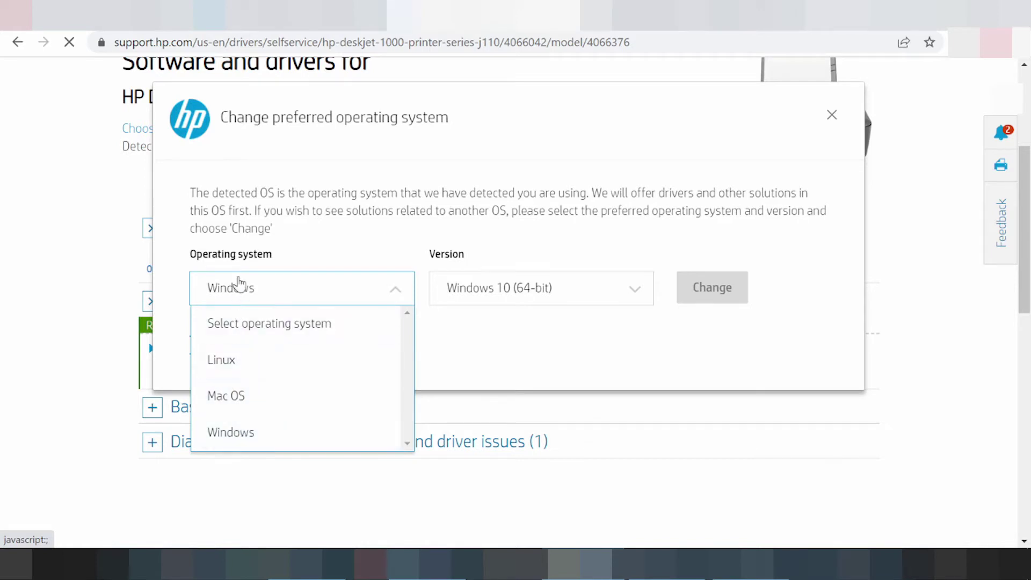
left_click(224, 370)
left_click(465, 293)
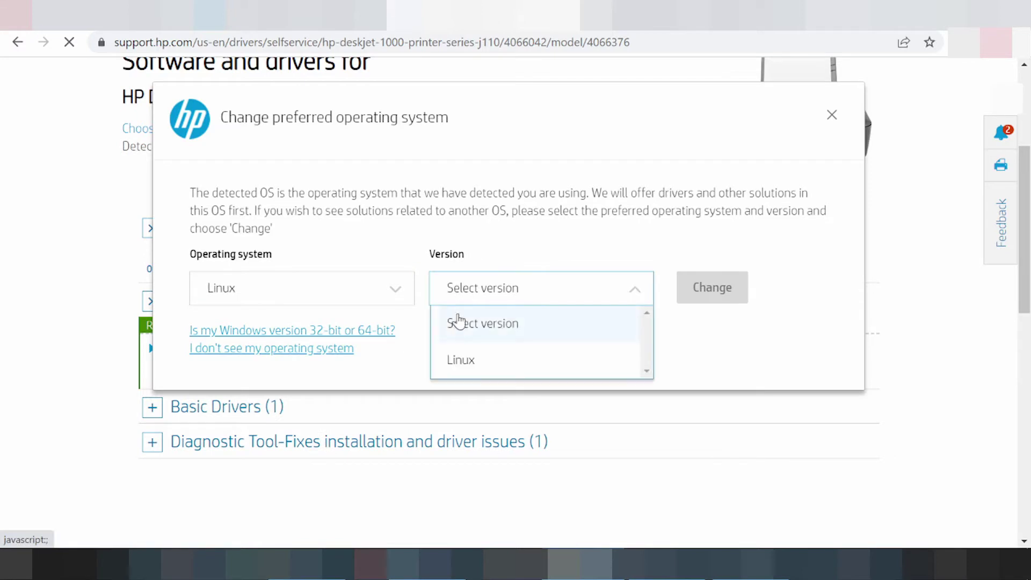
left_click(456, 363)
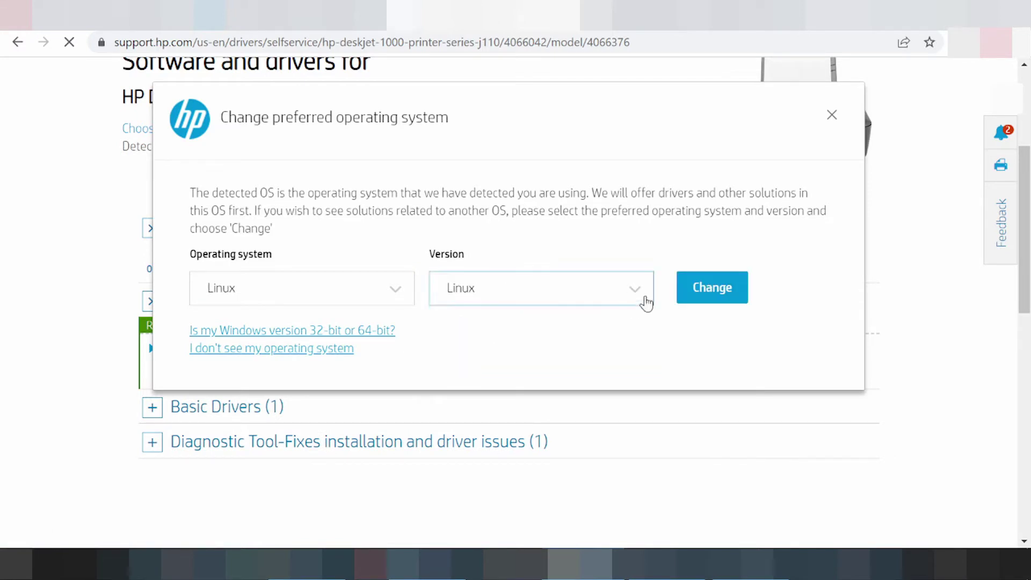
left_click(696, 294)
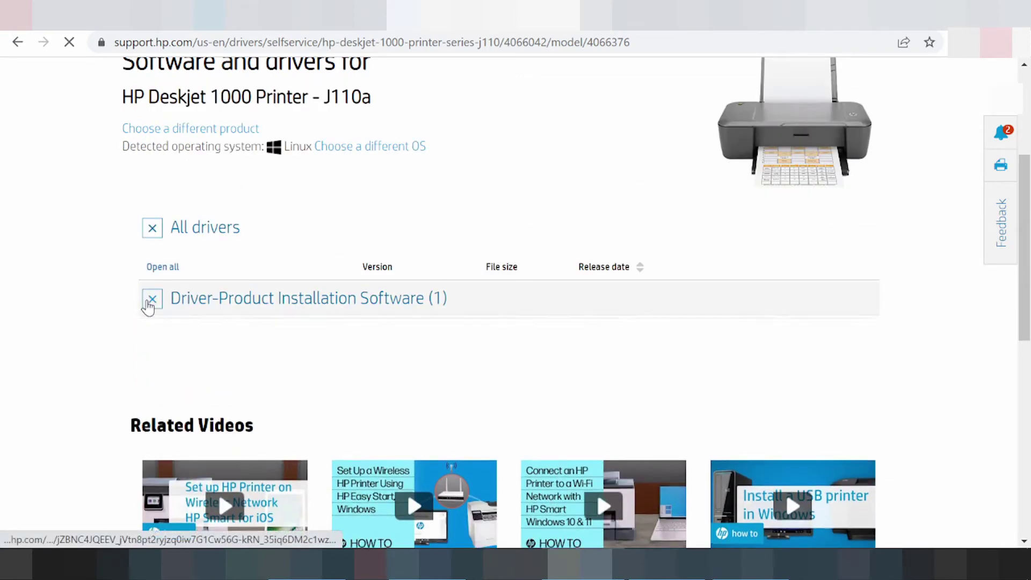
left_click(149, 306)
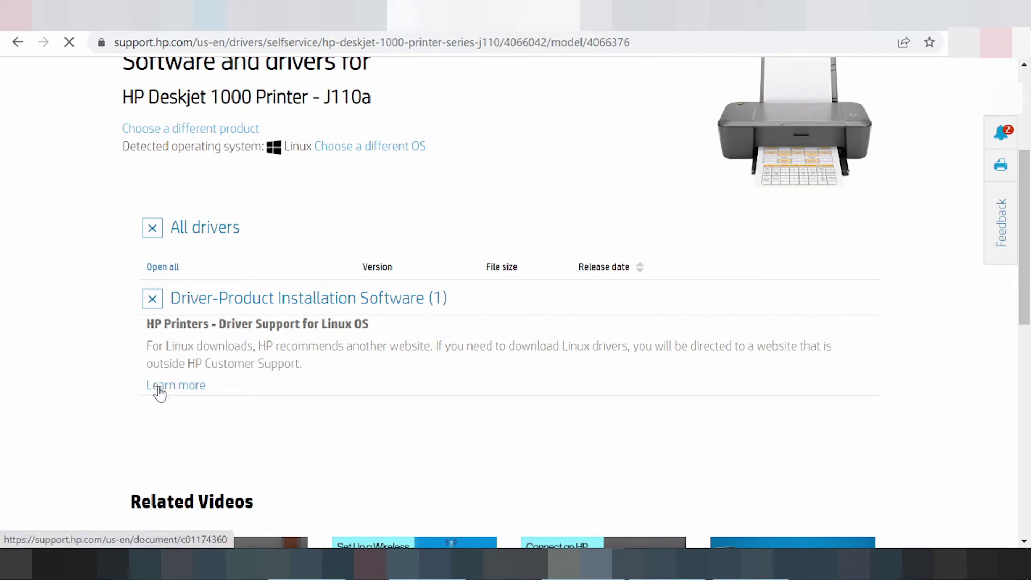
- Reopen the operating system chooser and try Mac OS, browsing its version list
left_click(393, 150)
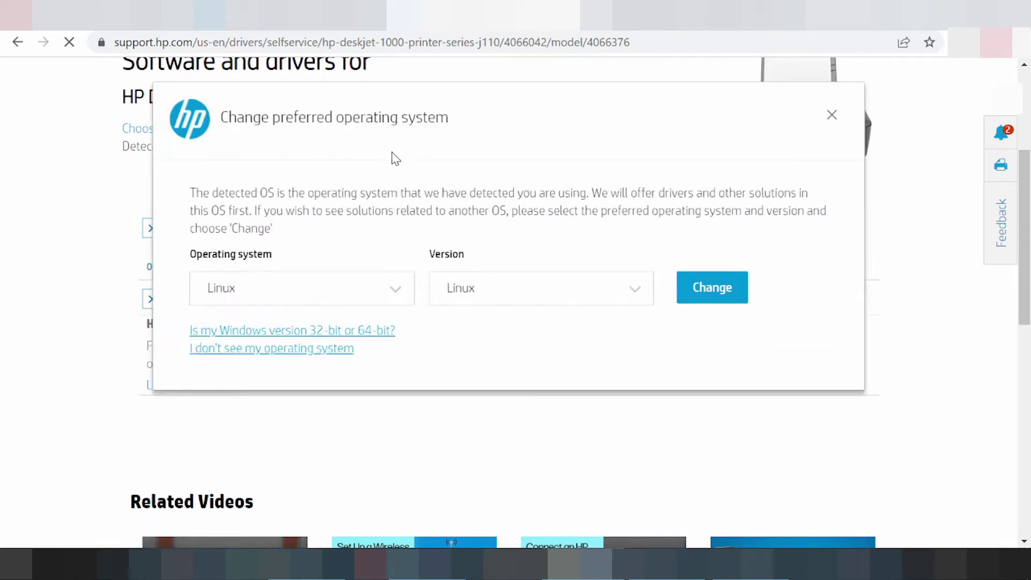
left_click(272, 298)
left_click(231, 396)
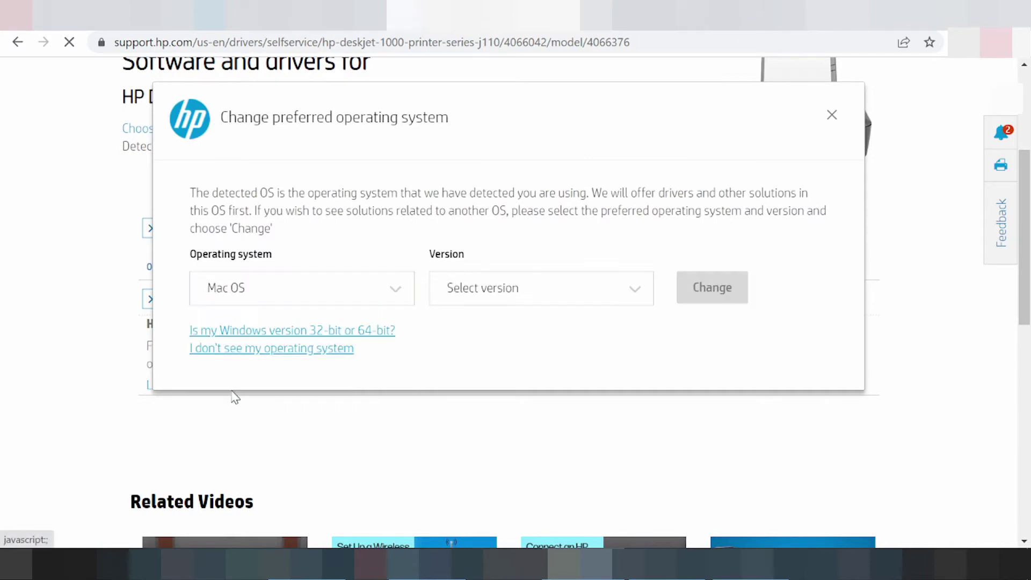
left_click(498, 288)
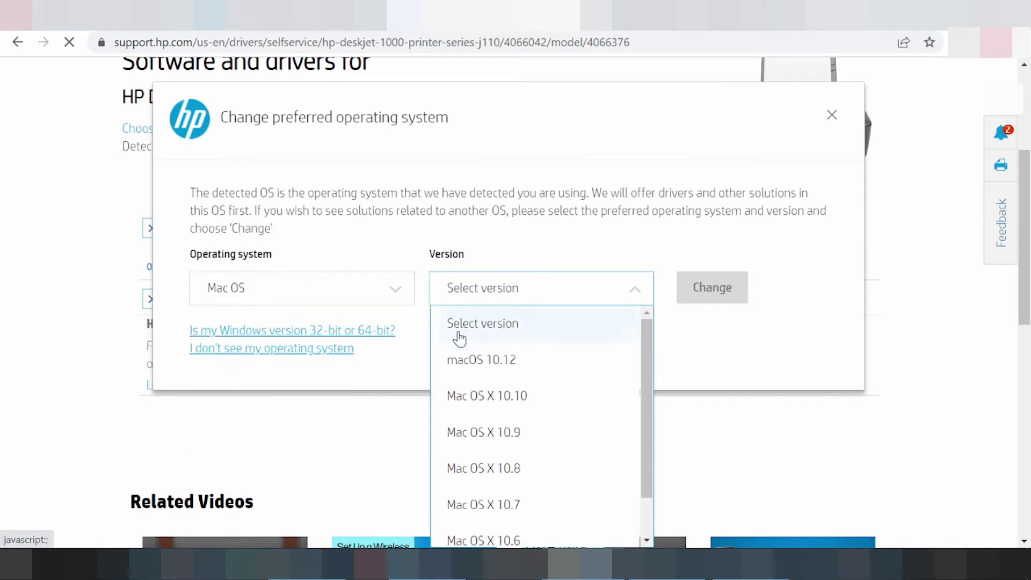
scroll(559, 397, "down", 1)
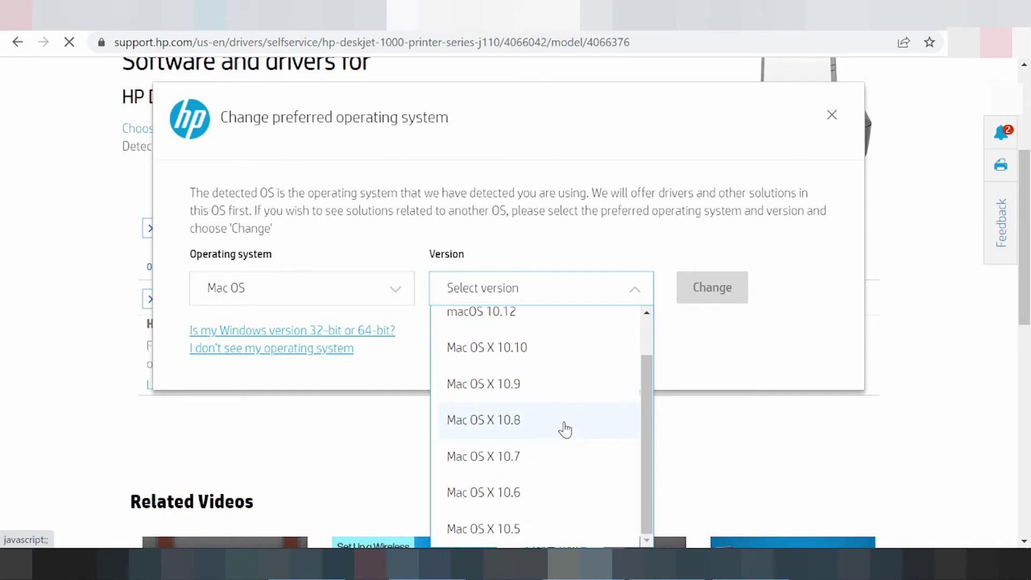
scroll(560, 408, "up", 1)
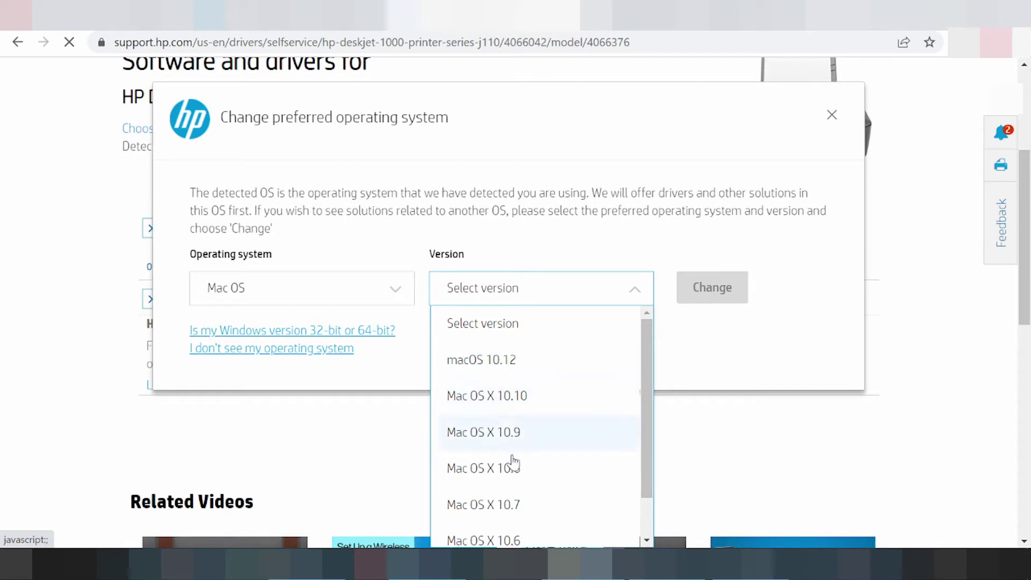
scroll(541, 403, "down", 1)
- Switch the operating system to Windows, choose version Windows 11, and apply it
left_click(288, 298)
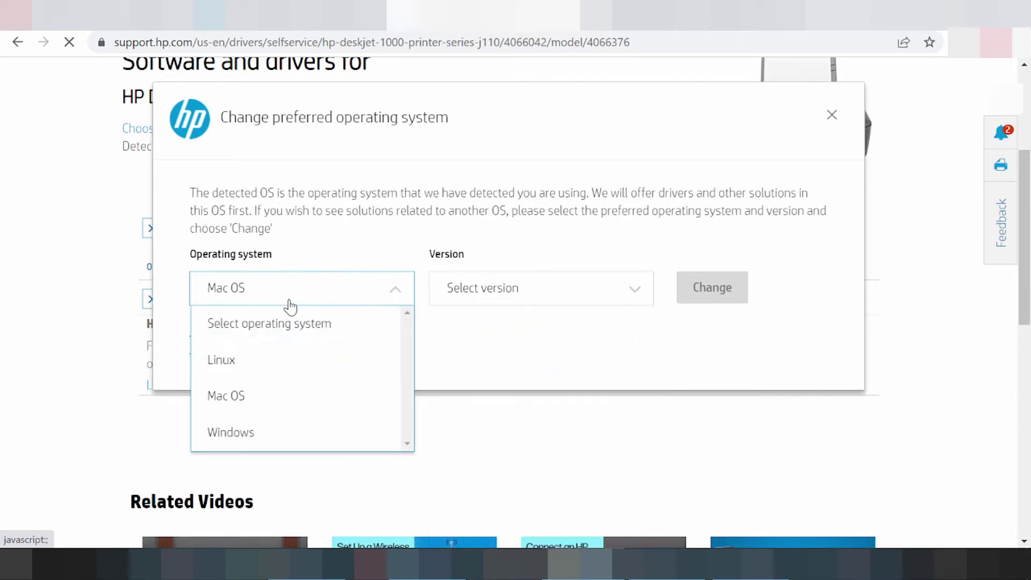
left_click(239, 433)
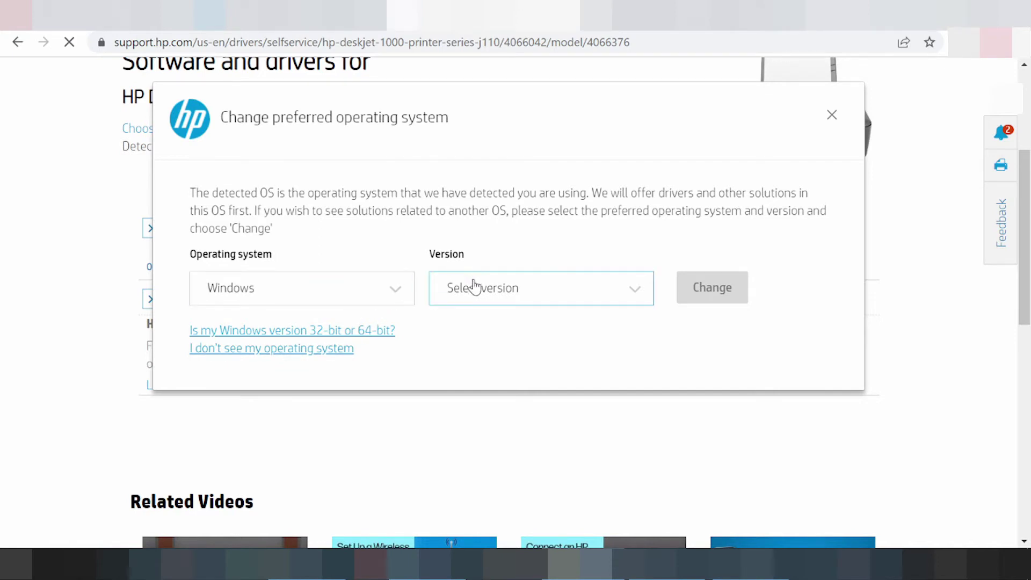
left_click(471, 291)
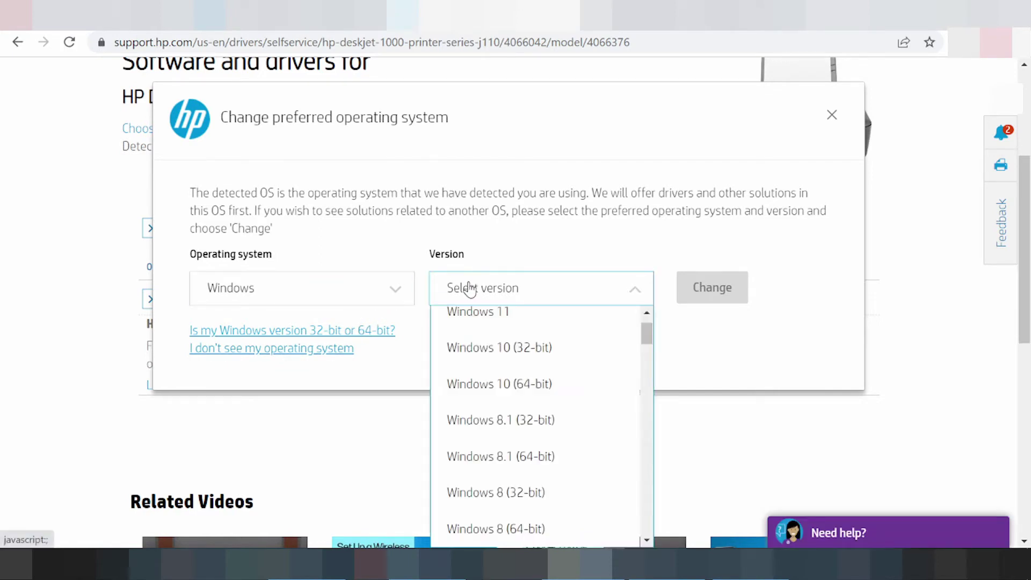
scroll(516, 349, "up", 1)
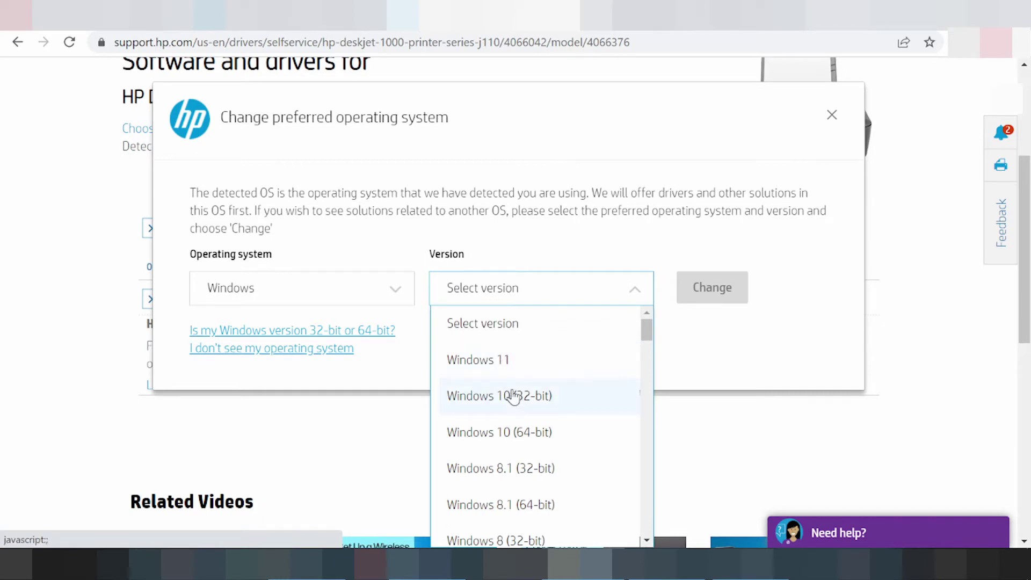
scroll(514, 466, "down", 5)
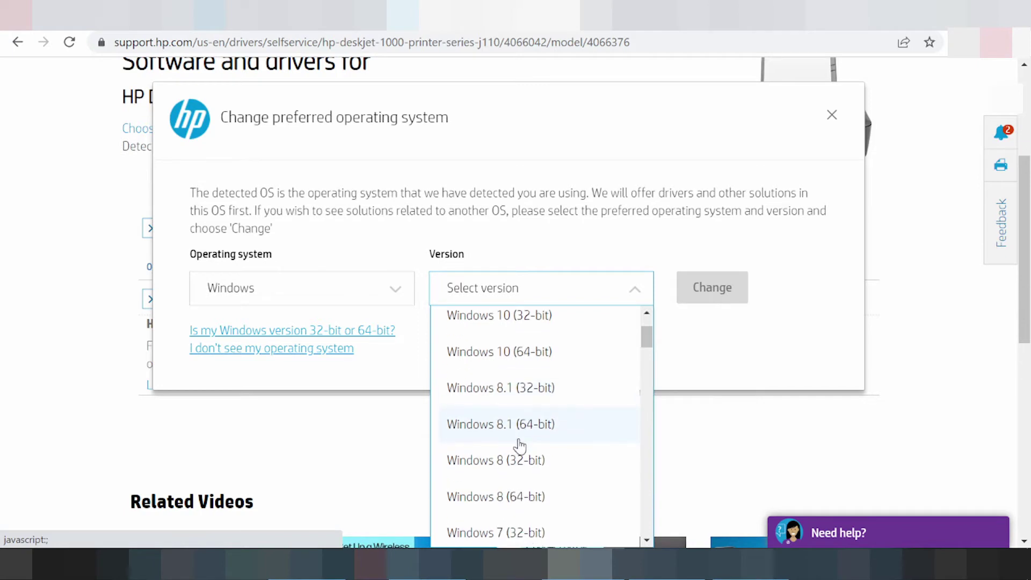
scroll(530, 424, "down", 3)
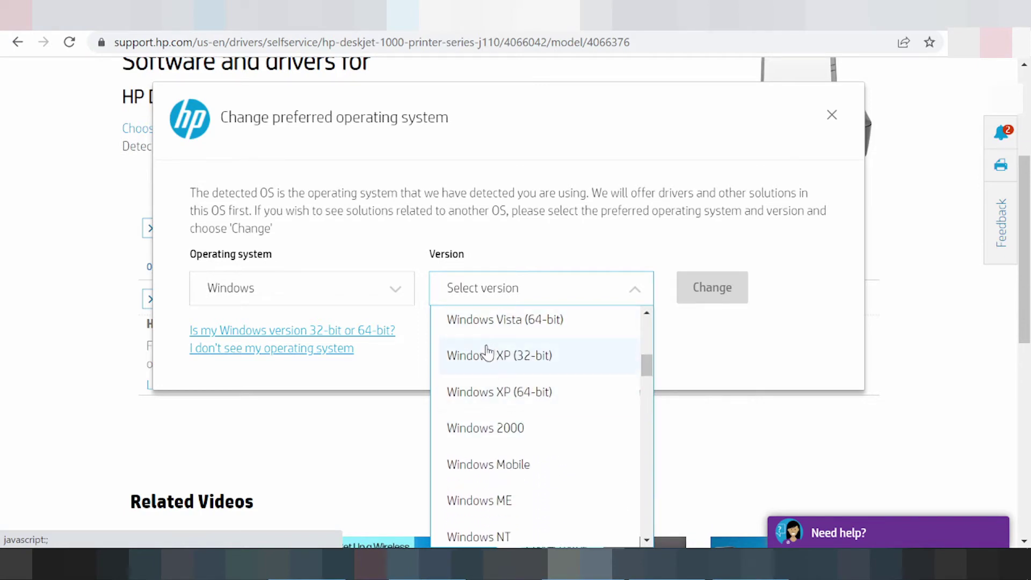
scroll(486, 351, "down", 2)
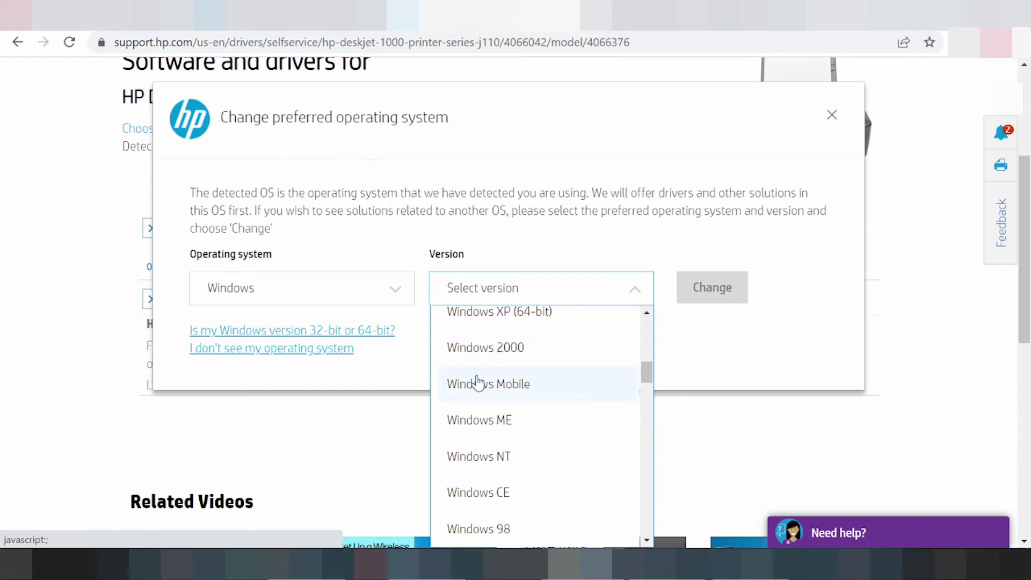
scroll(478, 408, "down", 2)
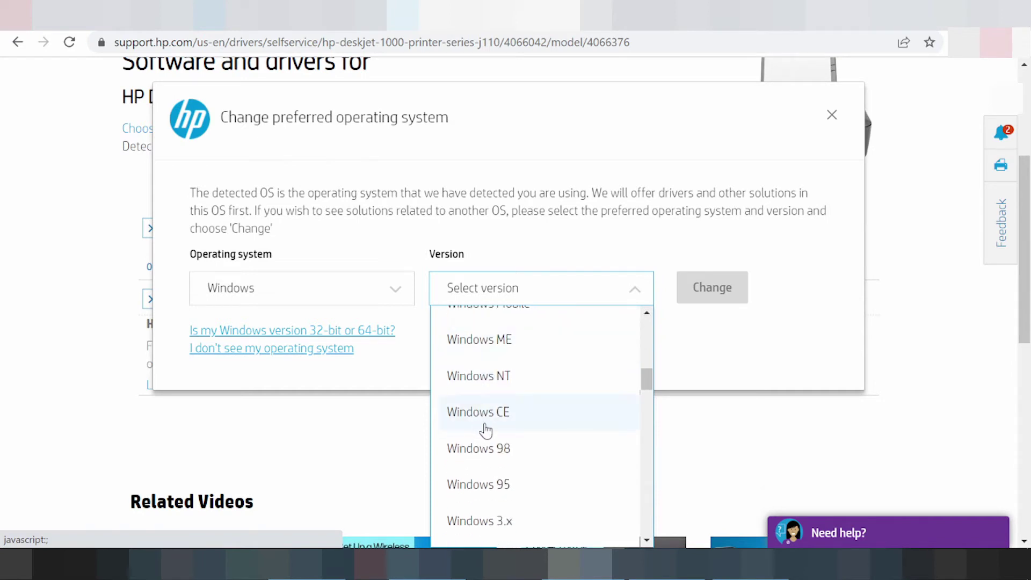
scroll(486, 430, "down", 2)
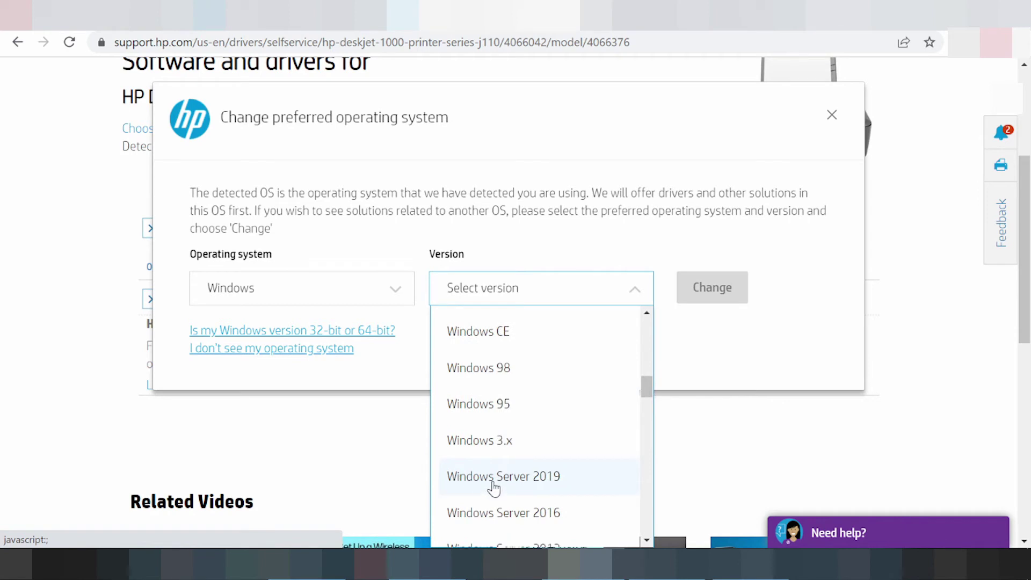
scroll(499, 467, "up", 10)
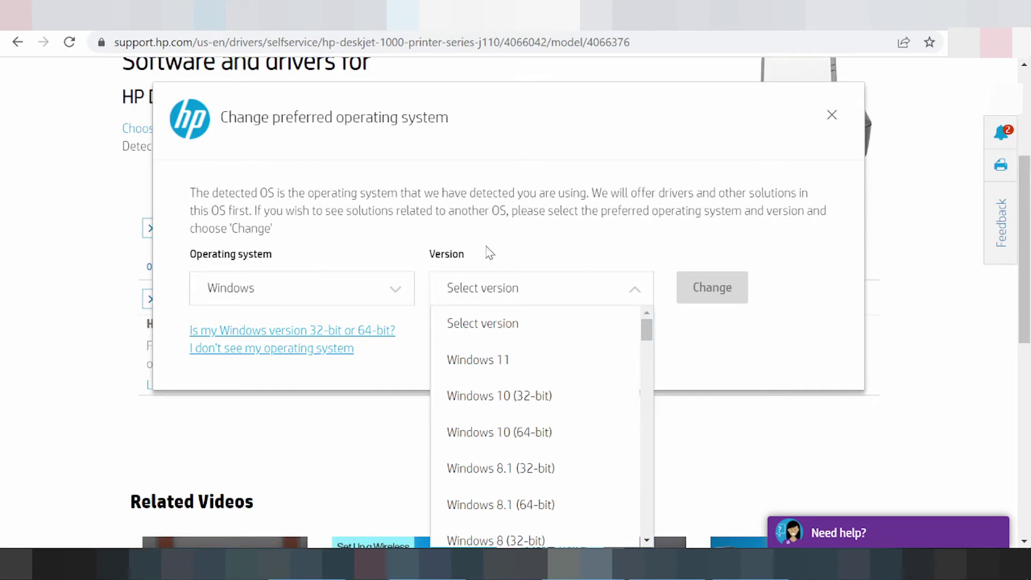
left_click(490, 365)
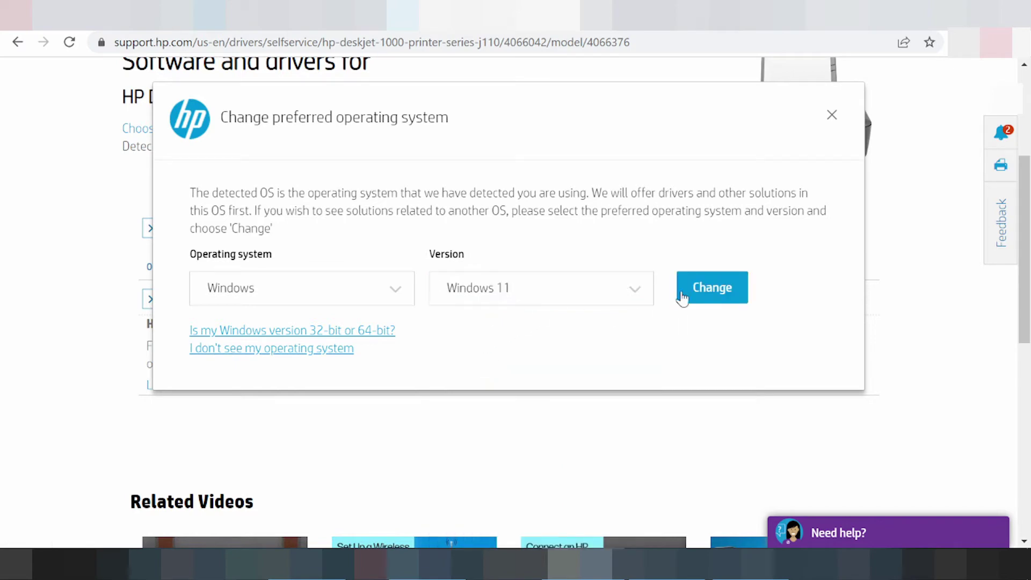
left_click(700, 291)
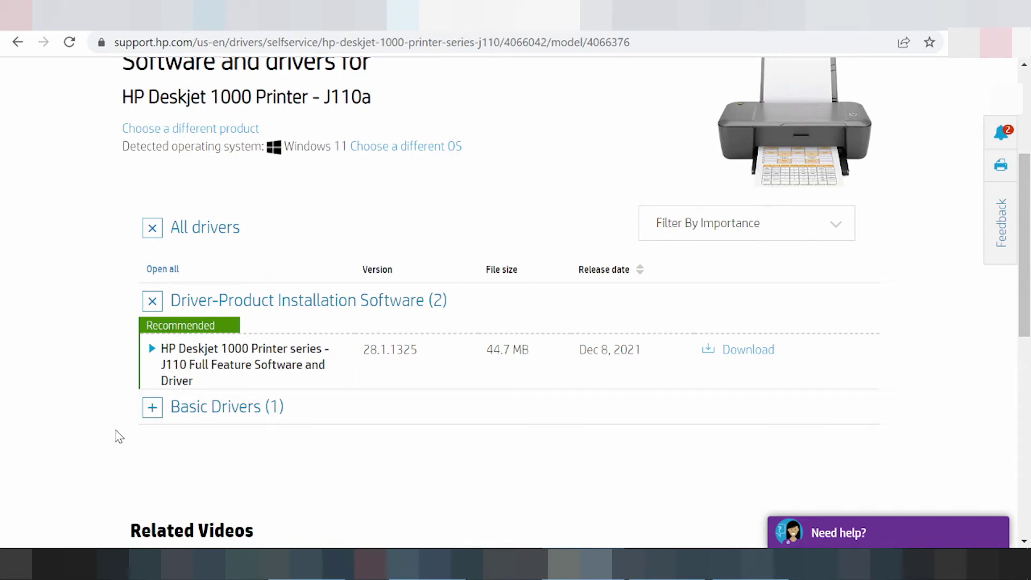
- Expand Basic Drivers to reveal the J110 Basic Driver, version 28.1.1325, 16.8 MB
left_click(153, 409)
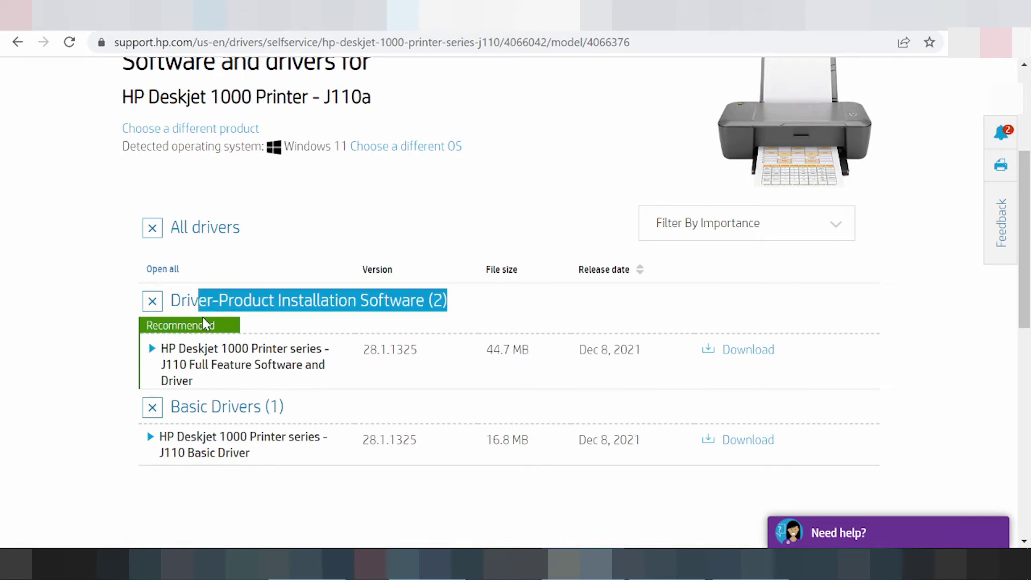
- Expand the Full Feature details and highlight its Dec 8, 2021 date, 44.7 MB size, version and Windows 11
left_click(153, 352)
scroll(570, 299, "down", 3)
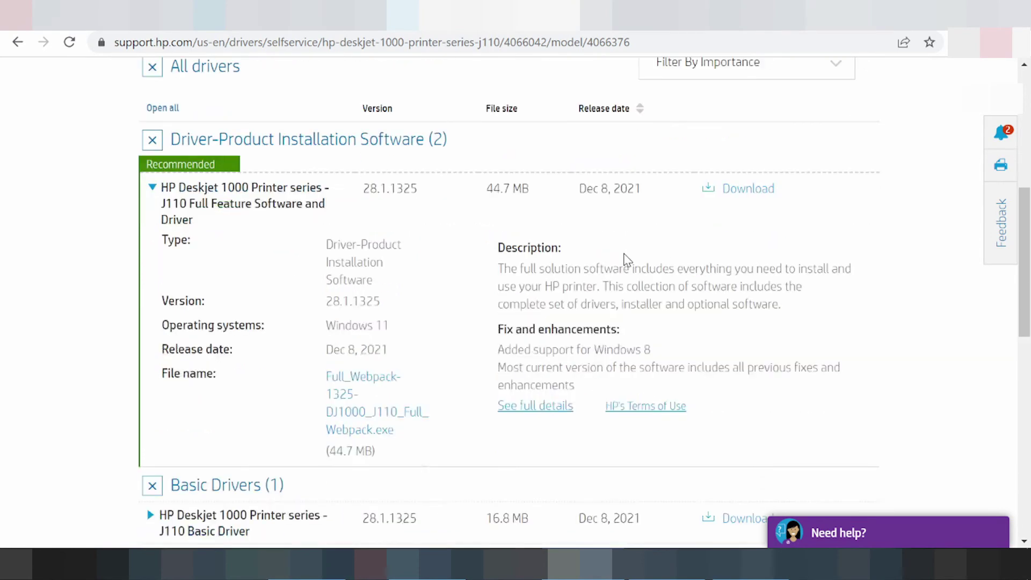
left_click_drag(578, 188, 657, 186)
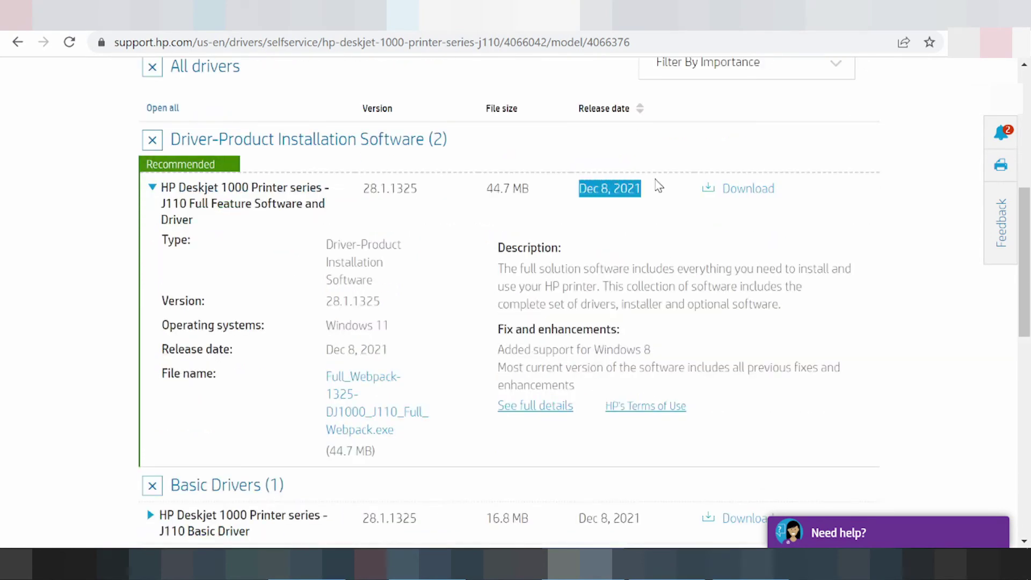
double_click(489, 191)
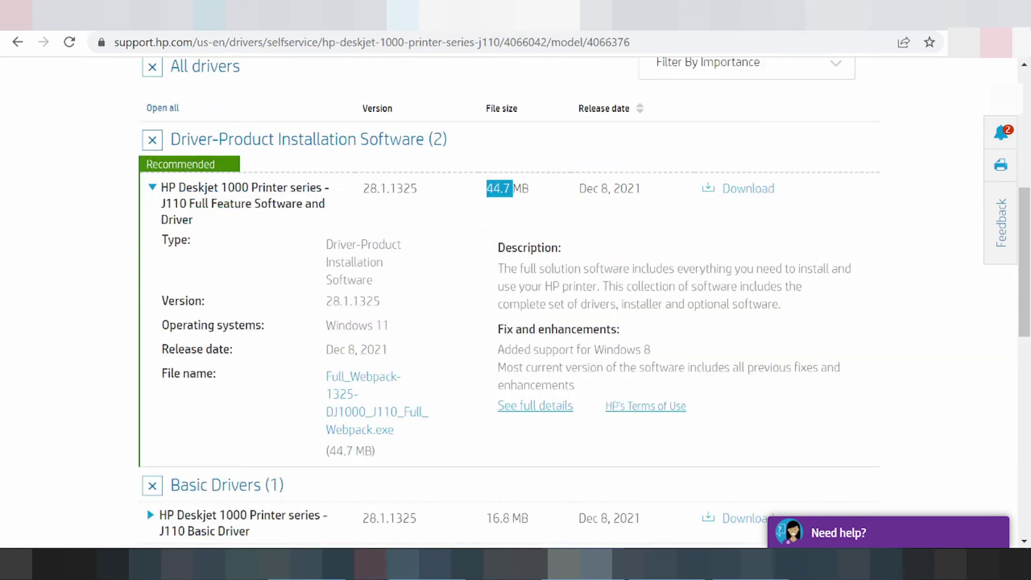
left_click_drag(168, 301, 256, 325)
left_click_drag(325, 326, 410, 326)
left_click(411, 326)
- Download the Full Feature installer and show the open options for the downloaded Full_Webpack file
left_click(761, 194)
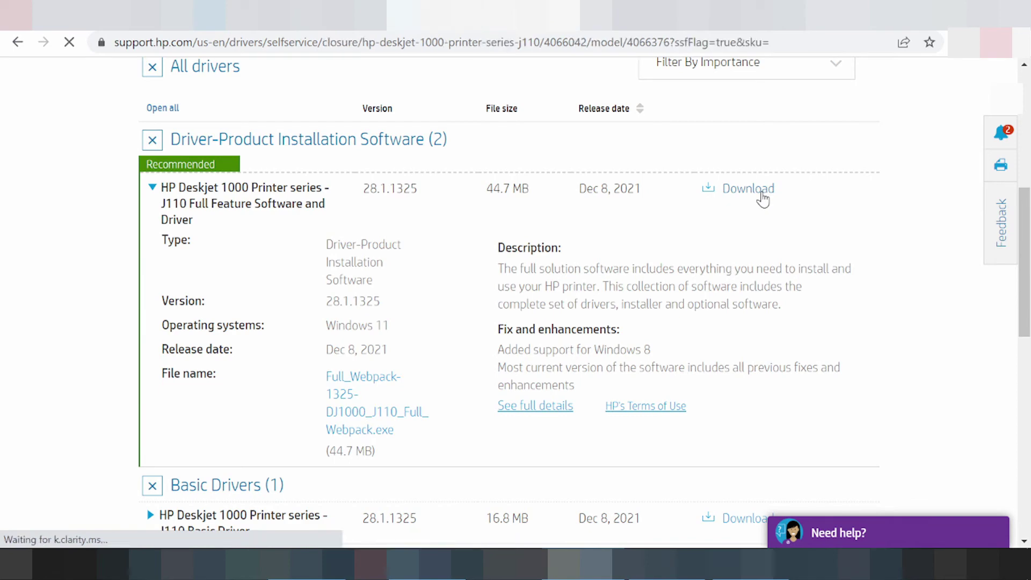
left_click(762, 199)
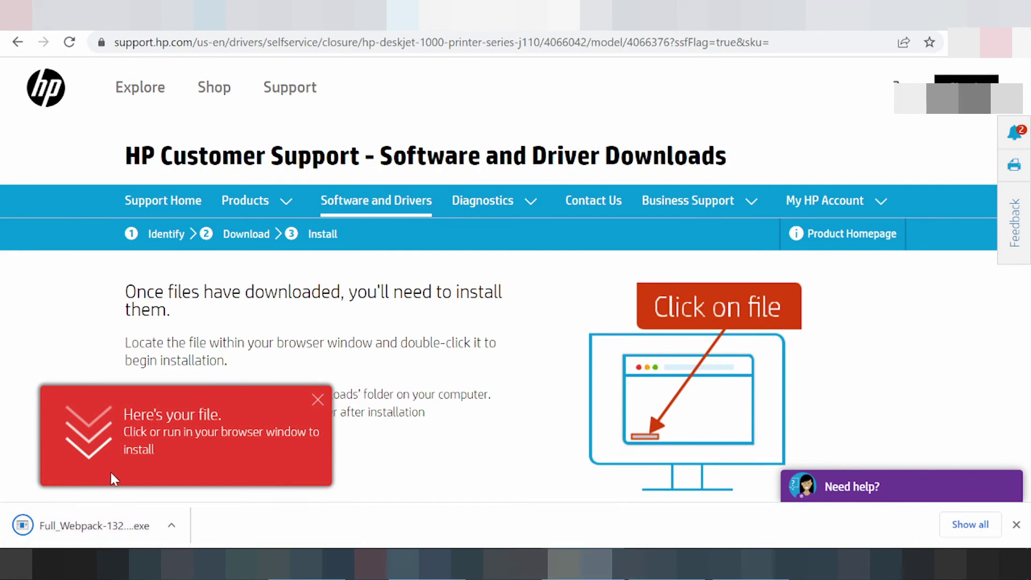
left_click(172, 527)
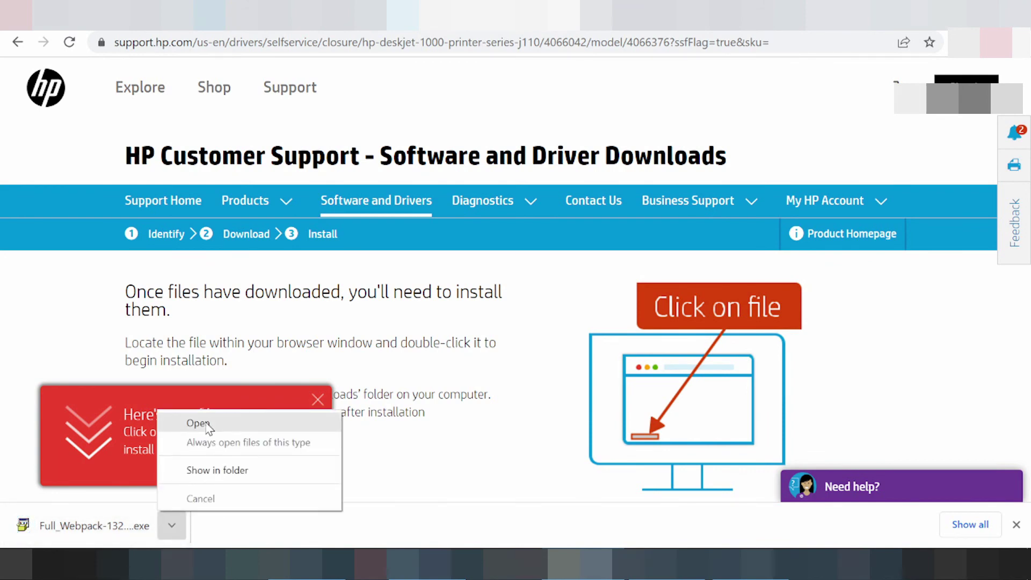